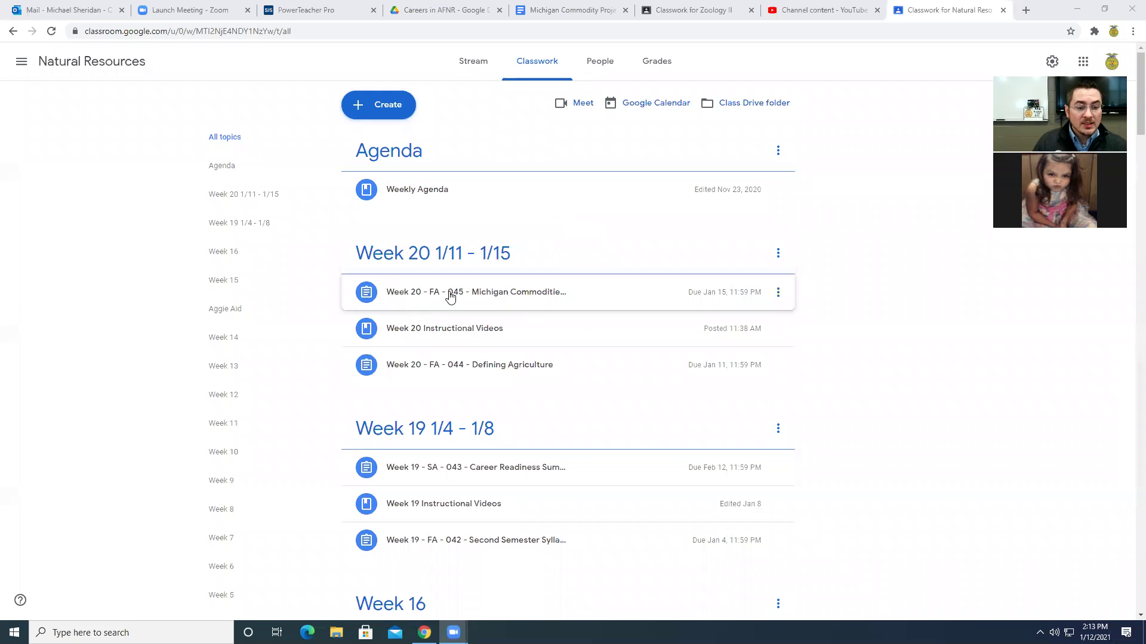
Preview the Week 20 FA-045 Michigan commodities project attachment, then go to the Careers in AFNR Drive folder
left_click(488, 298)
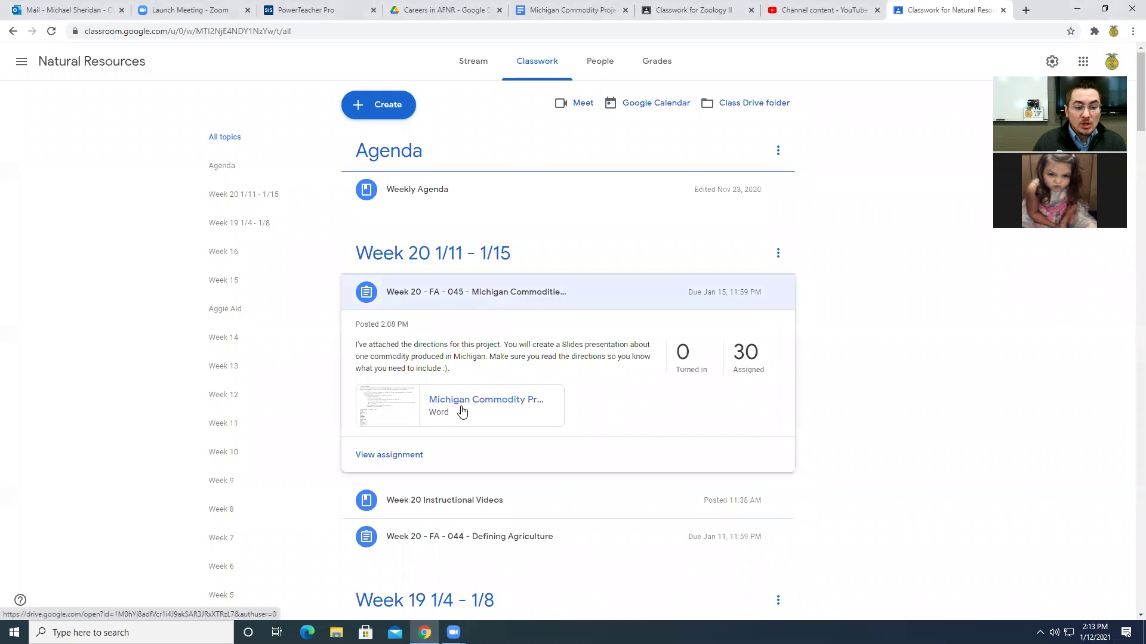
left_click(535, 405)
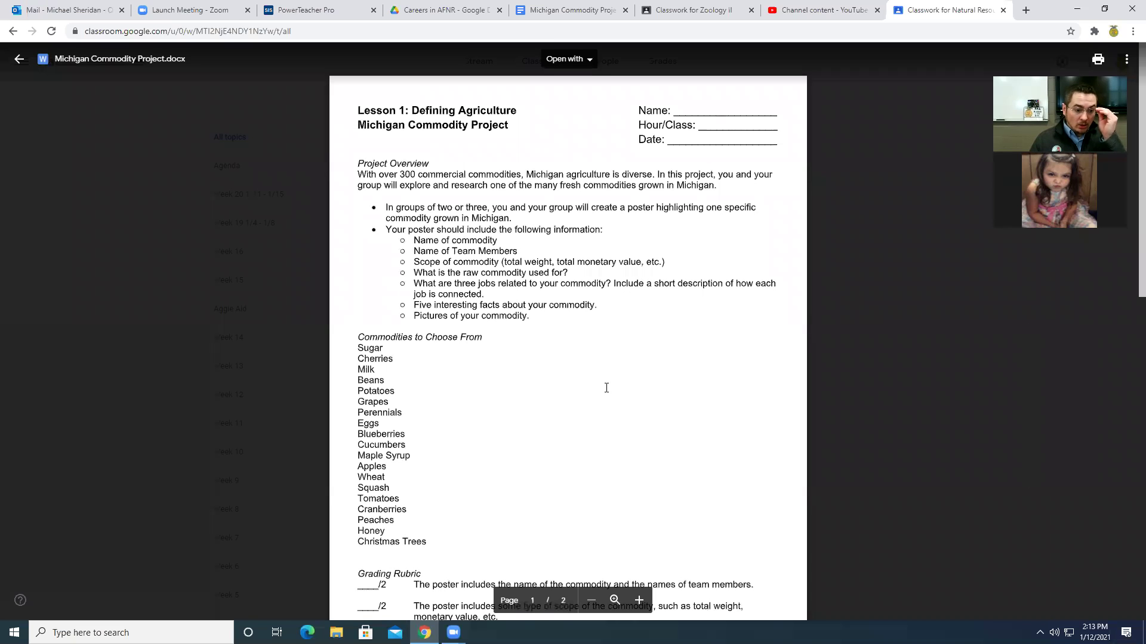
left_click(910, 162)
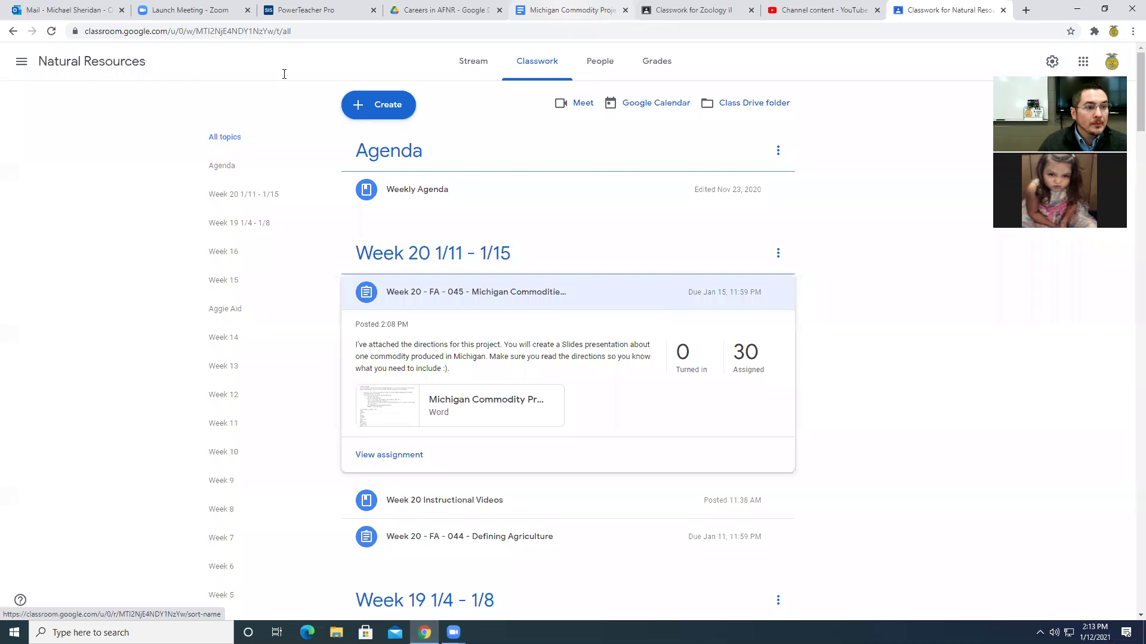
key("ctrl+4")
Open the Michigan Commodity Project file via My Drive > Zoology II 20-21 > Careers in AFNR
left_click(190, 97)
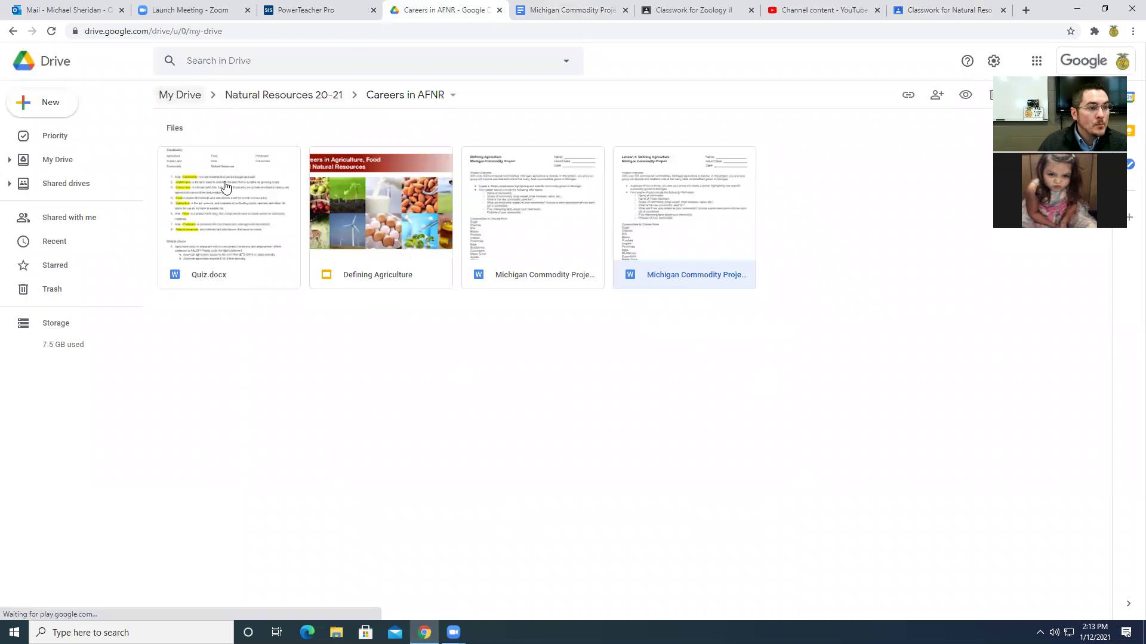
double_click(803, 353)
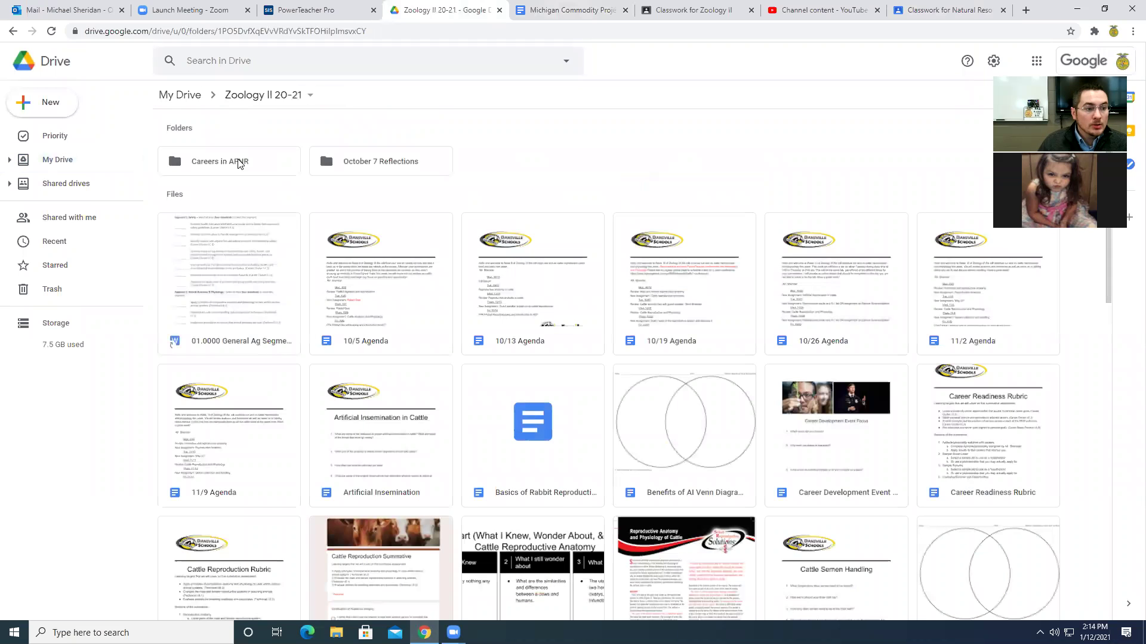
double_click(241, 158)
double_click(686, 249)
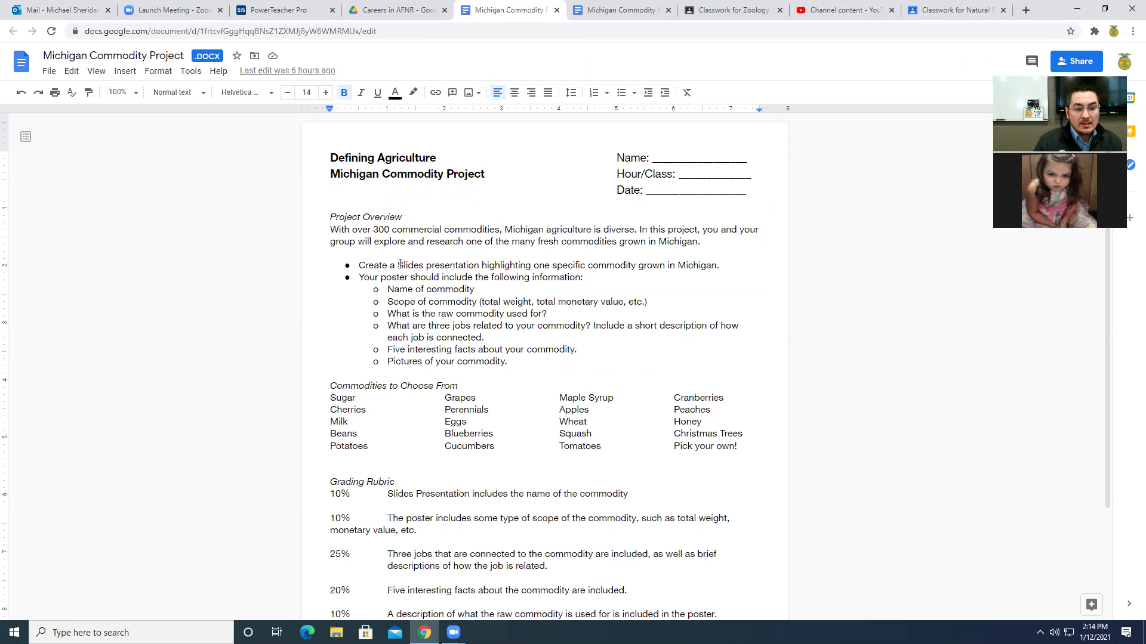
left_click_drag(395, 266, 665, 265)
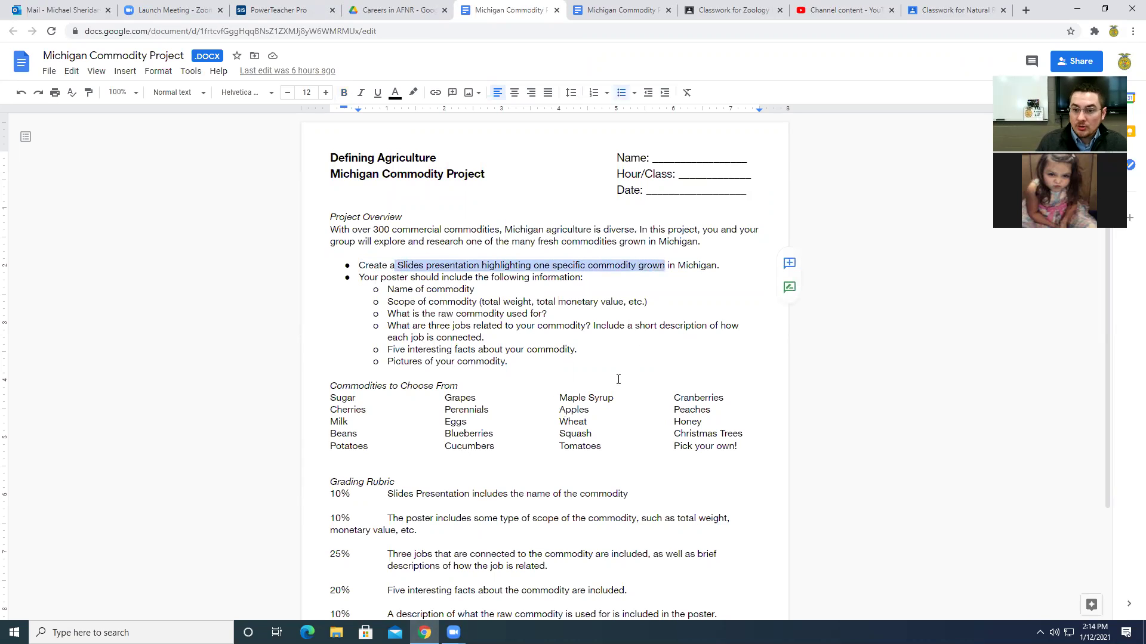
left_click_drag(330, 398, 735, 452)
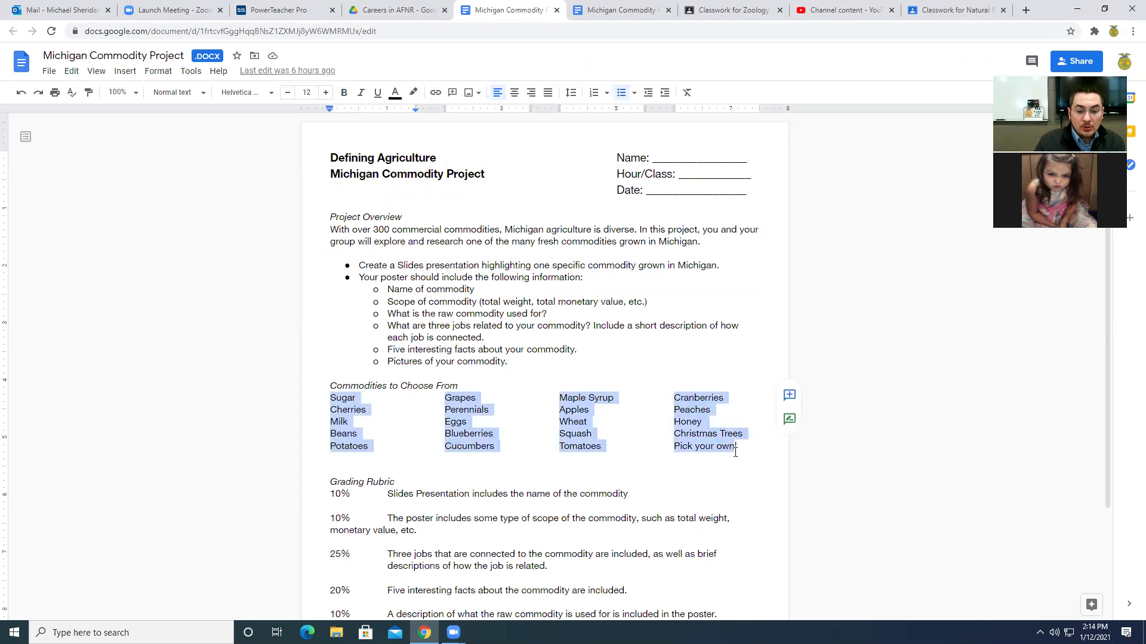
left_click(728, 449)
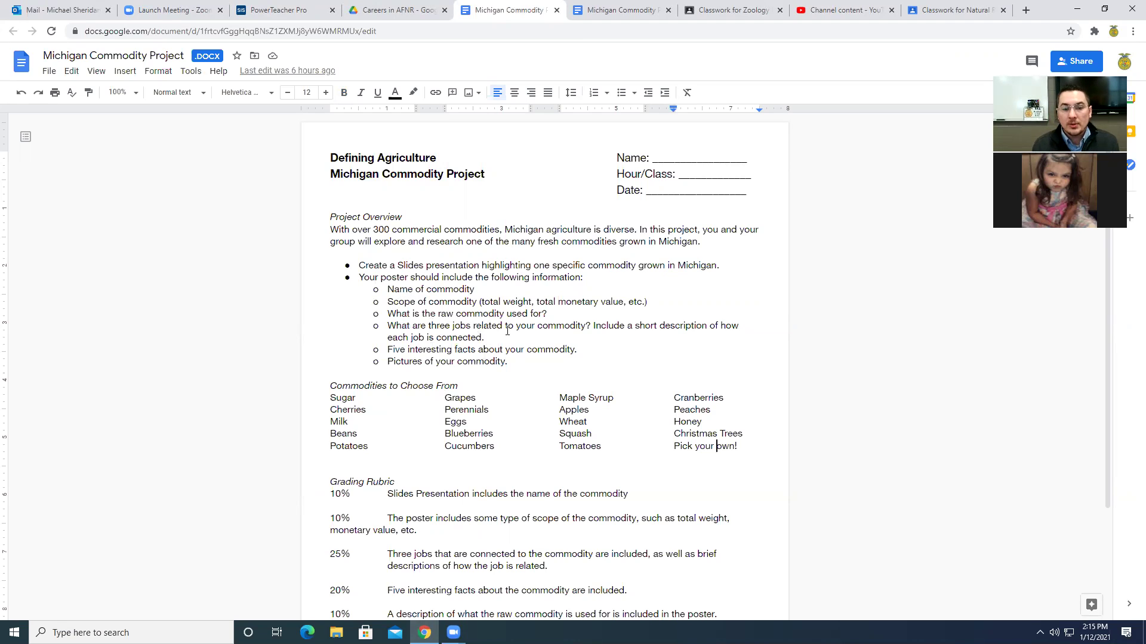
left_click_drag(393, 303, 440, 304)
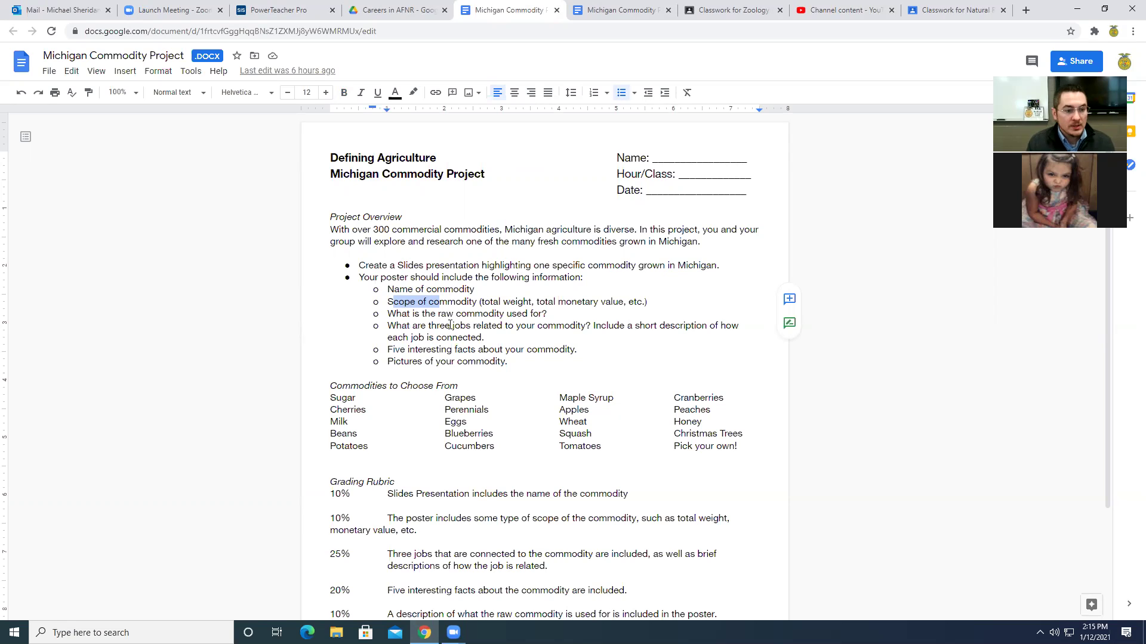
left_click(445, 301)
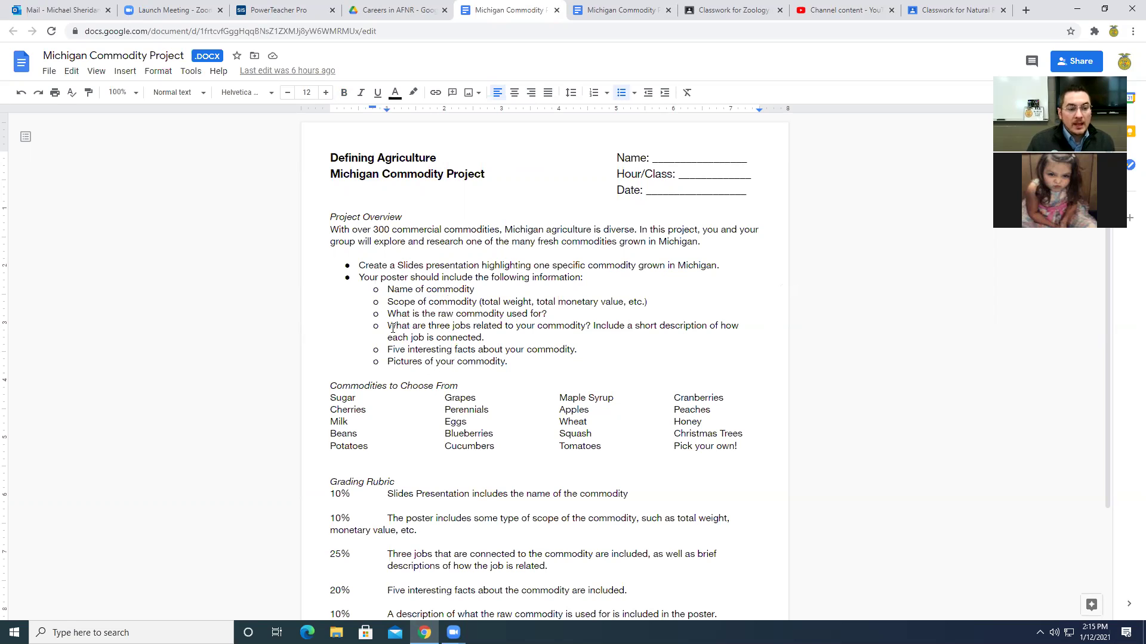
left_click_drag(394, 327, 580, 356)
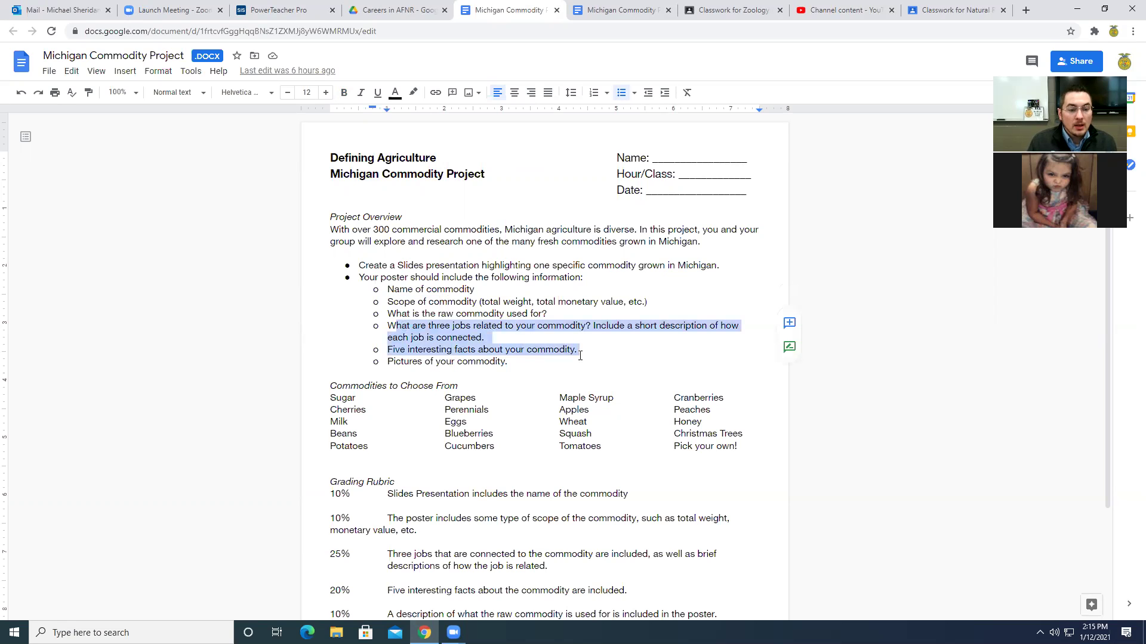
left_click(445, 325)
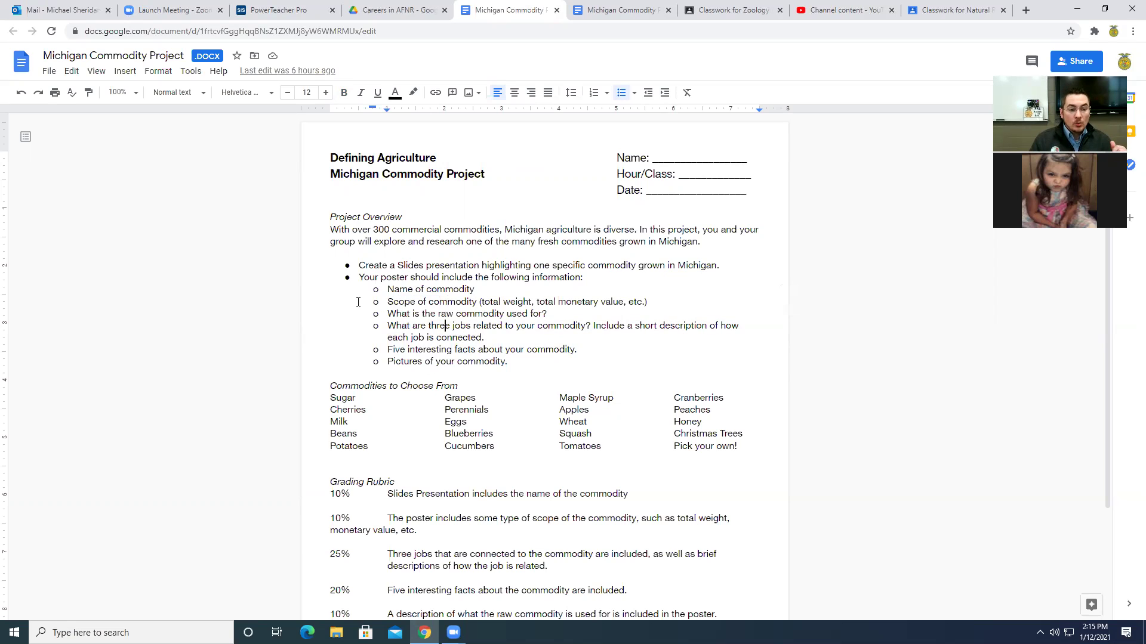
left_click_drag(388, 351, 537, 351)
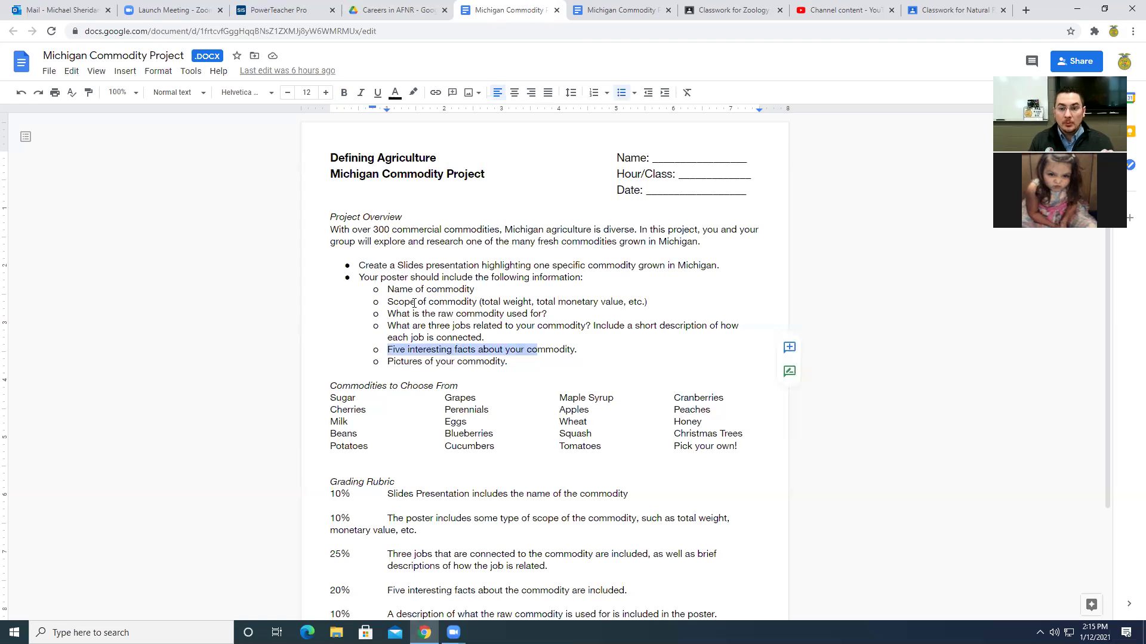
left_click(405, 362)
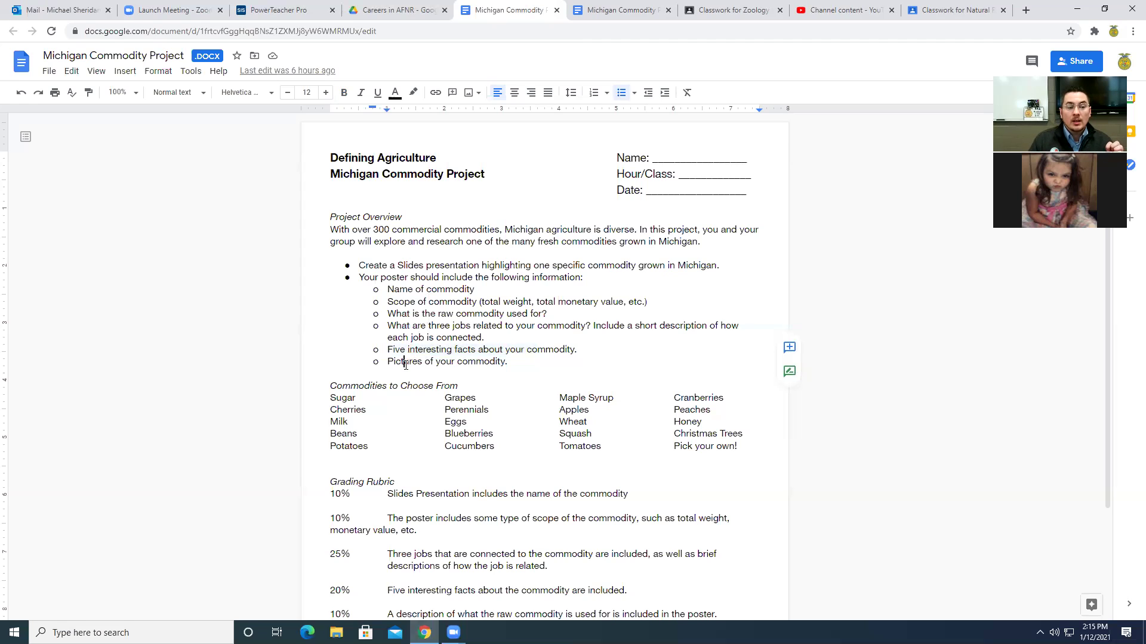
left_click_drag(405, 362, 463, 363)
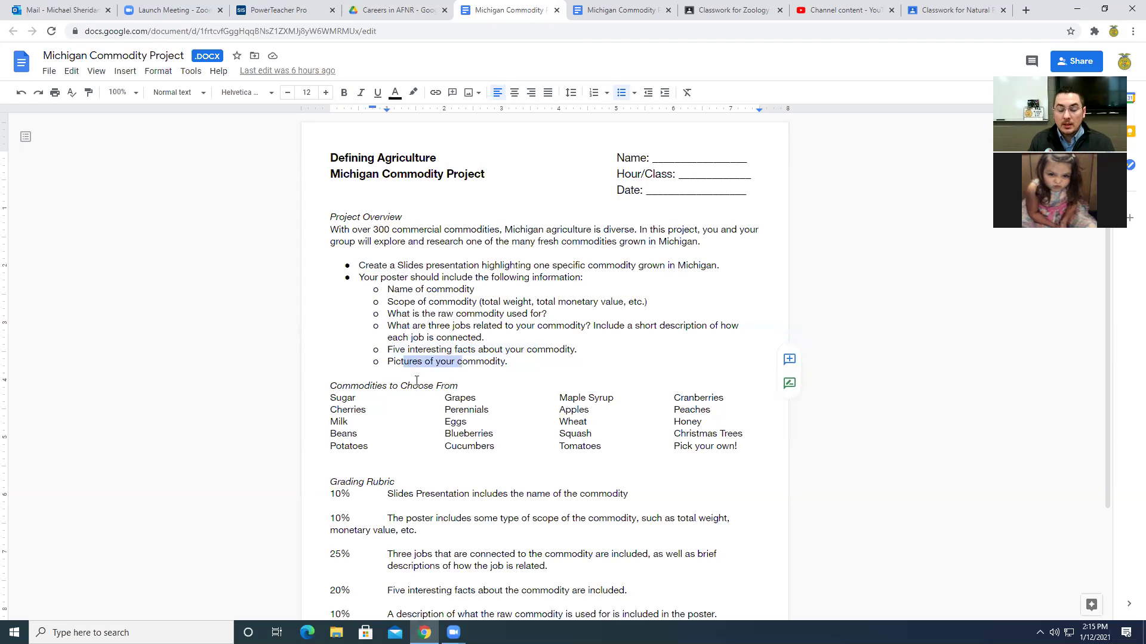
scroll(537, 510, "down", 3)
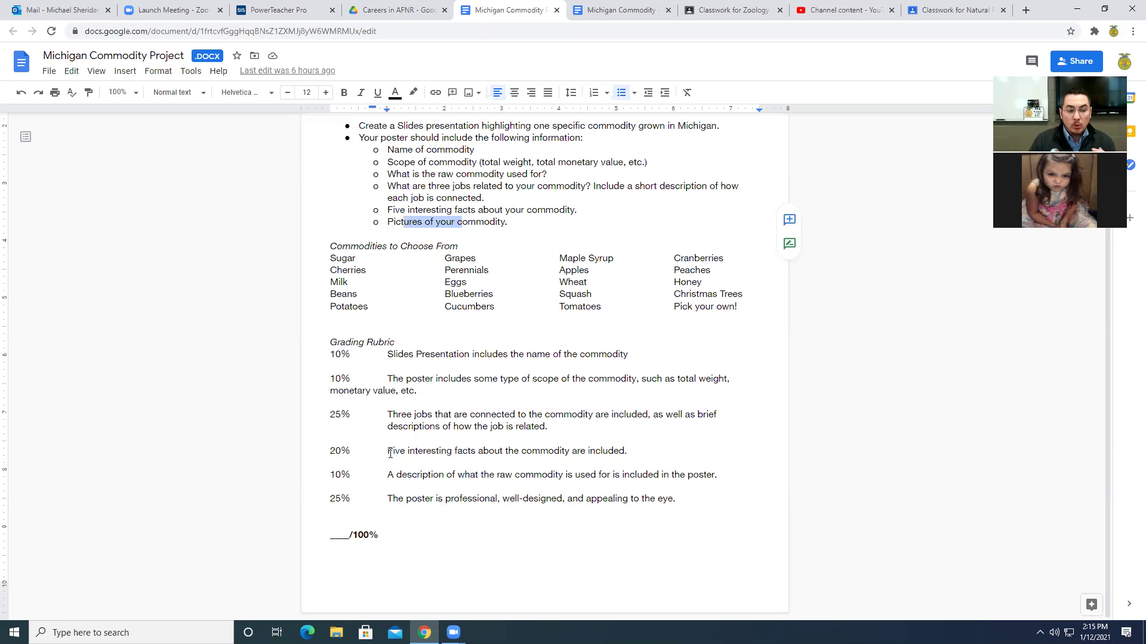
left_click_drag(389, 416, 555, 427)
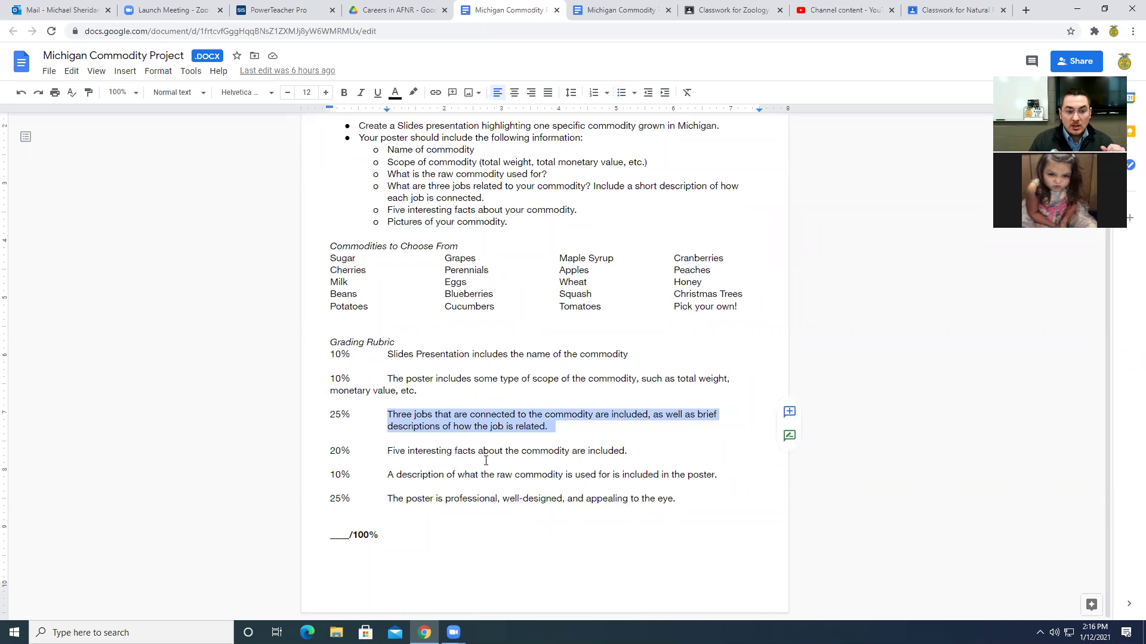
left_click_drag(393, 454, 516, 455)
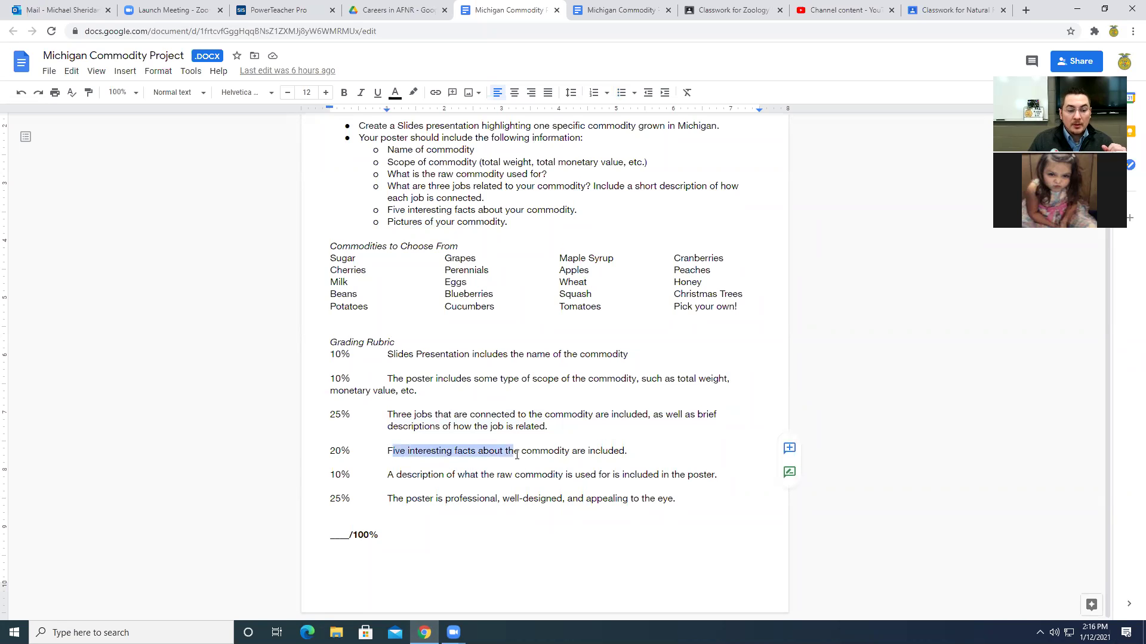
left_click_drag(400, 501, 618, 499)
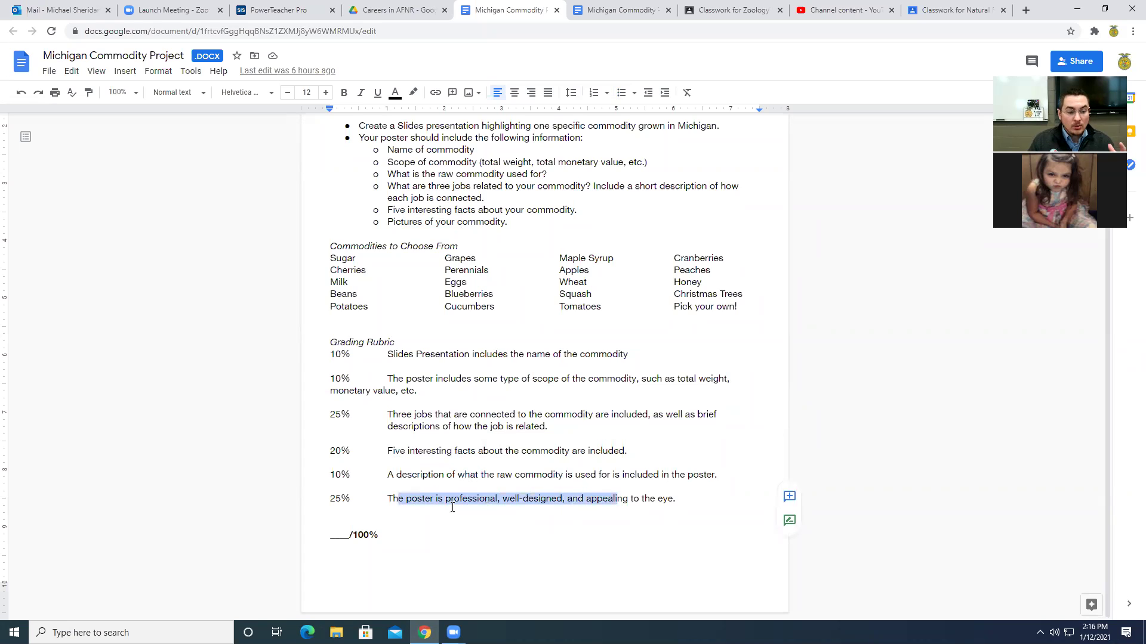
left_click(406, 500)
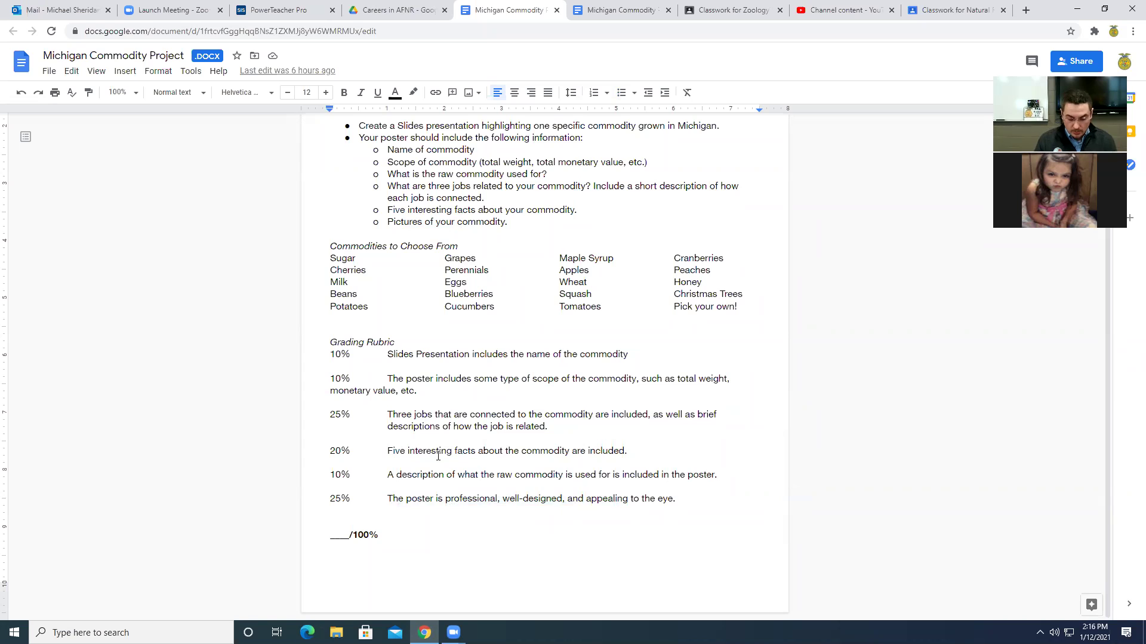
Replace 'poster' with 'Presentation' in the 25% rubric line
key("Delete")
key("Delete")
key("Delete")
key("Delete")
key("Delete")
key("Delete")
type("P")
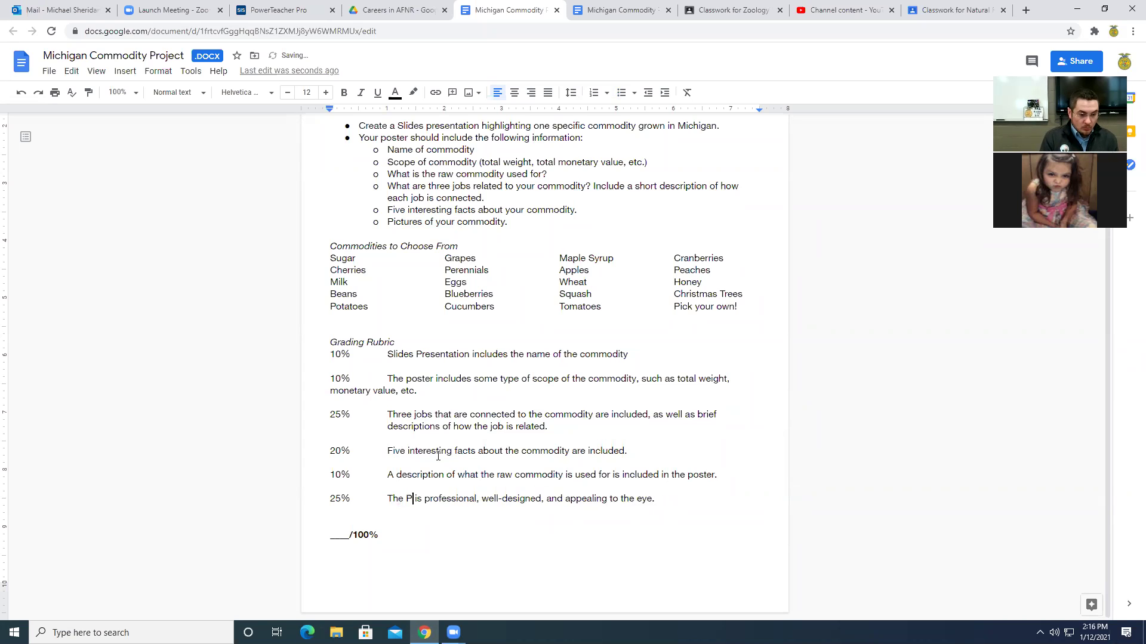
type("resentation")
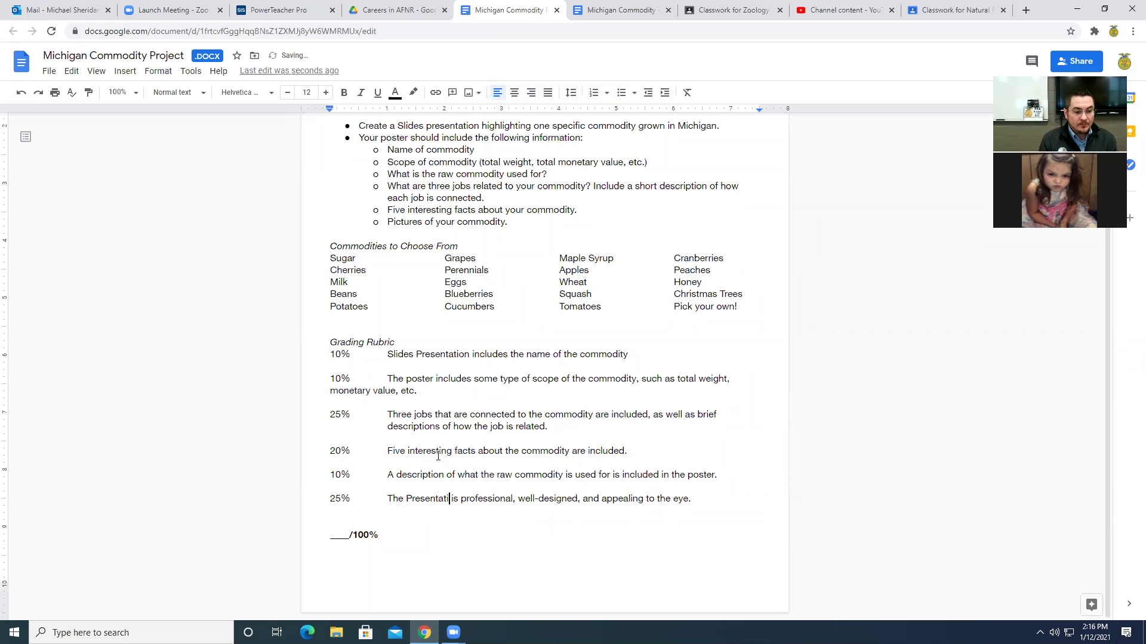
scroll(539, 456, "up", 1)
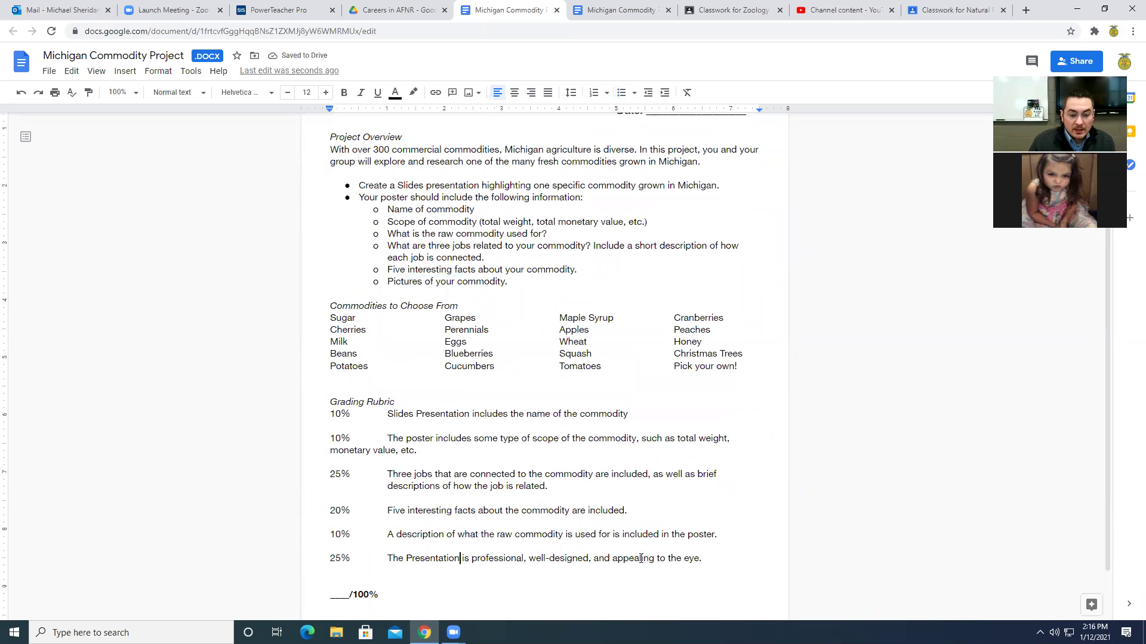
scroll(635, 555, "down", 1)
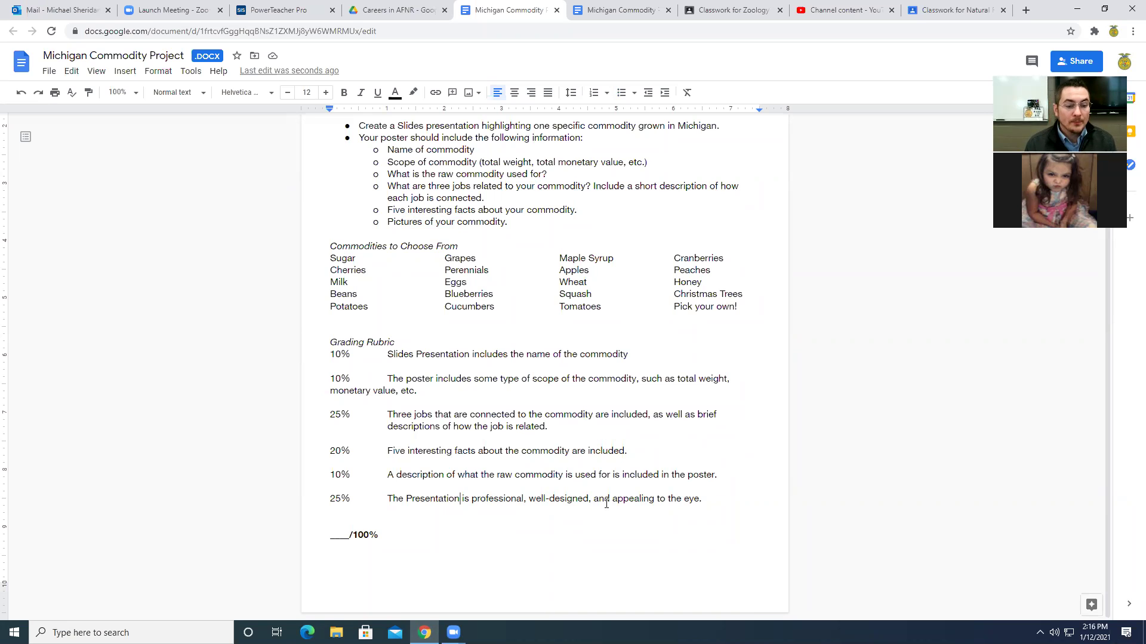
scroll(554, 358, "up", 3)
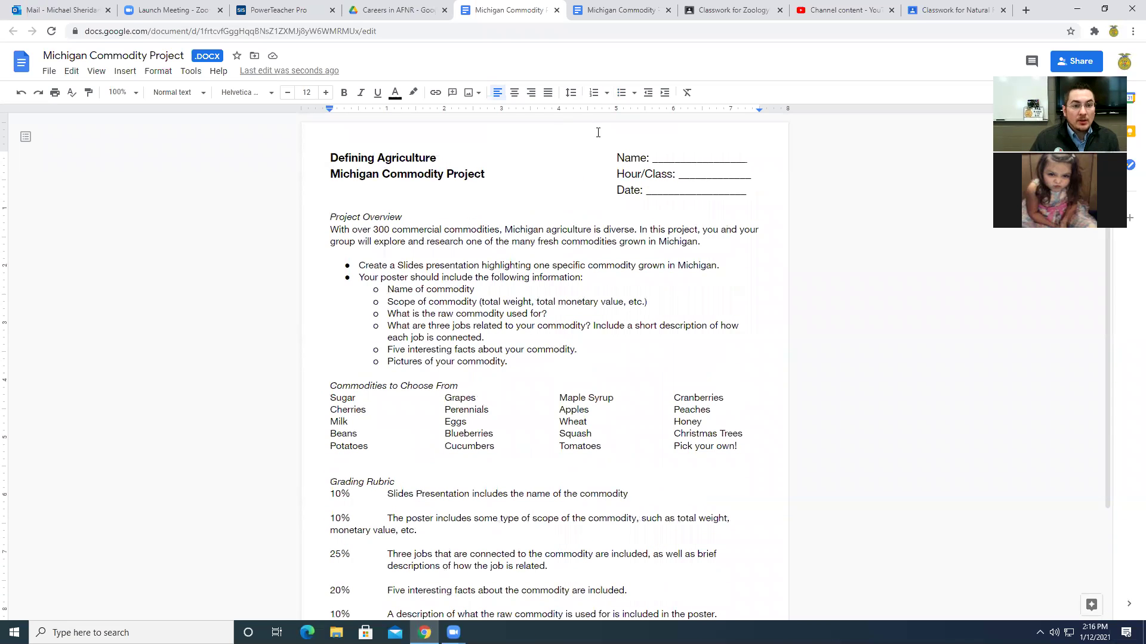